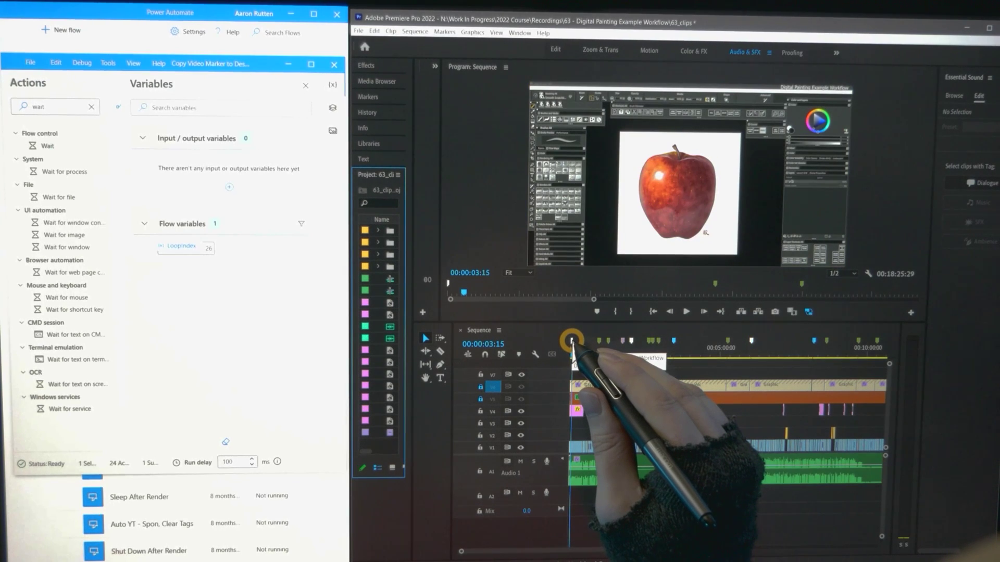
Step: Paste the marker names 'Digital Painting Example Workflow' and 'Creating a New Canvas' into their own Comments fields
double_click(571, 341)
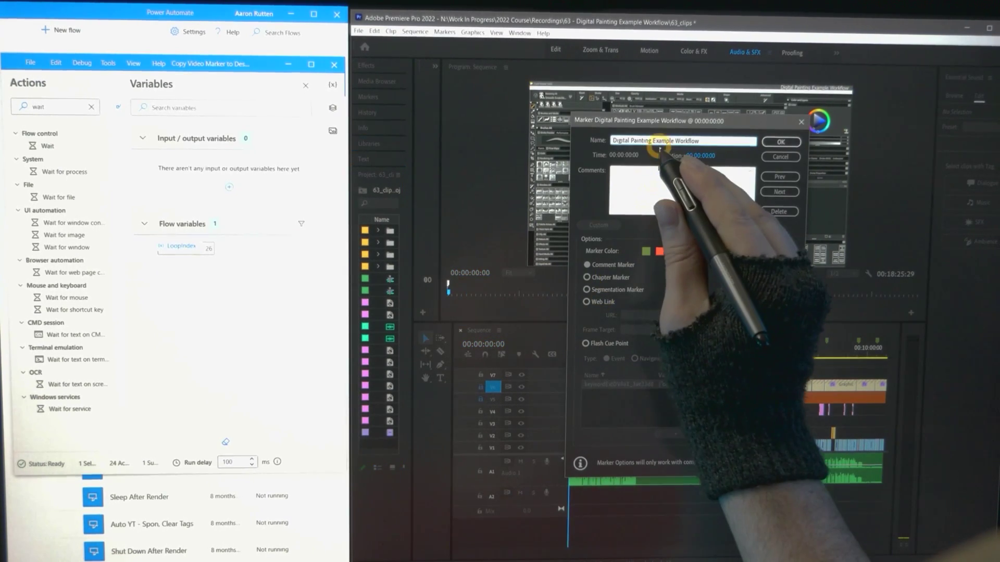
key("ctrl+c")
left_click(651, 177)
key("ctrl+v")
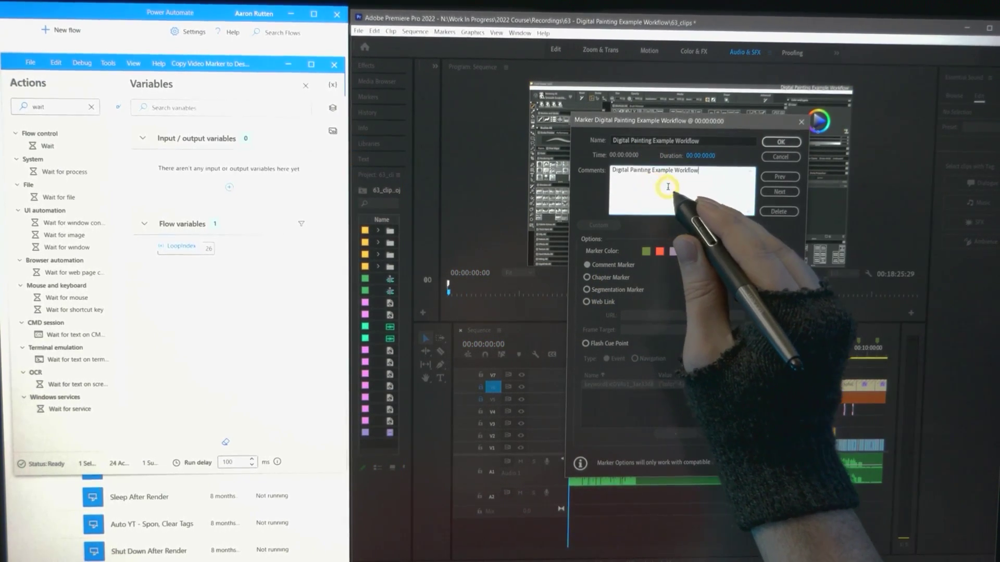
left_click(780, 191)
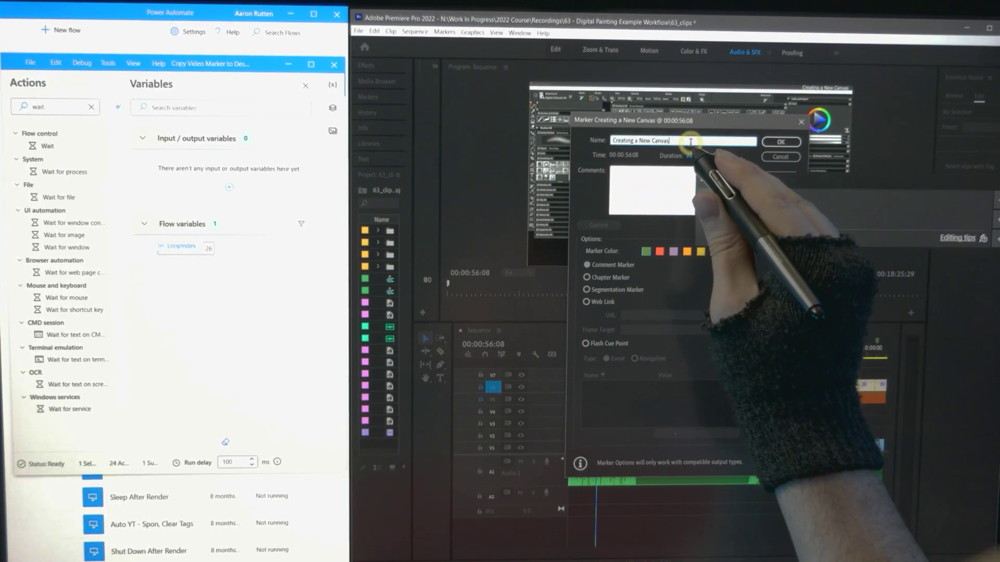
key("ctrl+c")
left_click(677, 177)
key("ctrl+v")
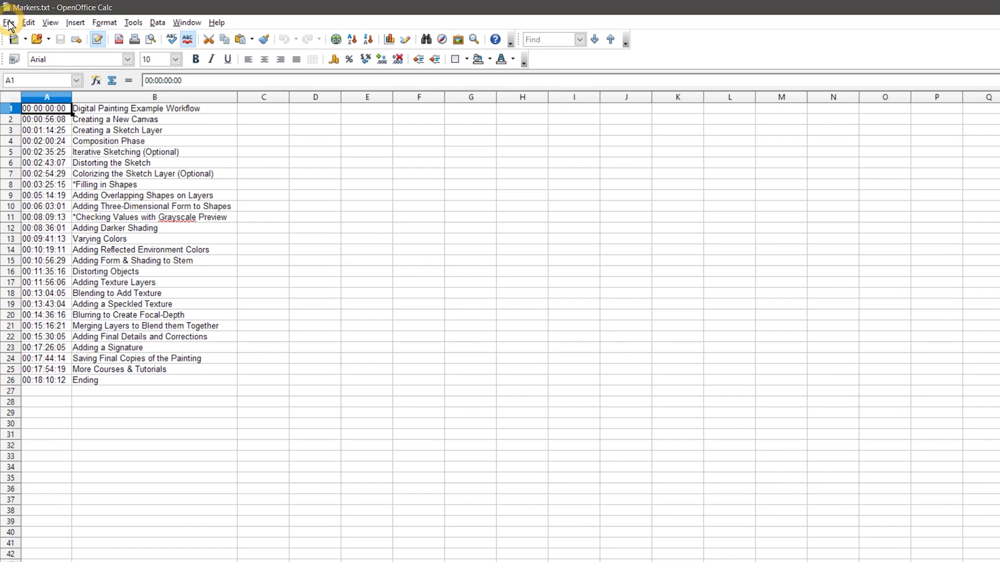
Step: Save the Markers.txt timestamp list under a new name with File > Save As
left_click(8, 22)
left_click(38, 138)
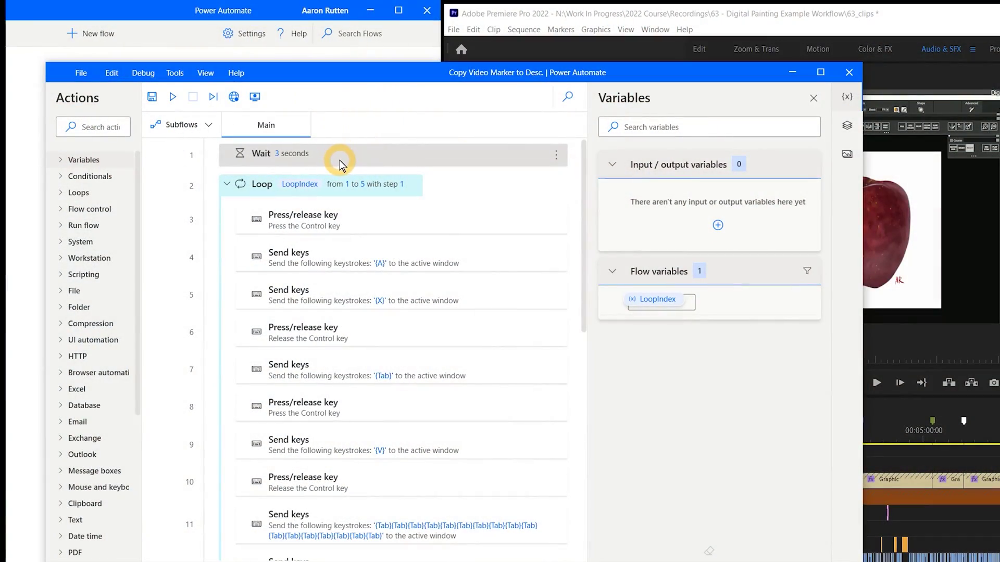
Step: Open the first marker's details in Premiere Pro
left_click(830, 13)
left_click(831, 203)
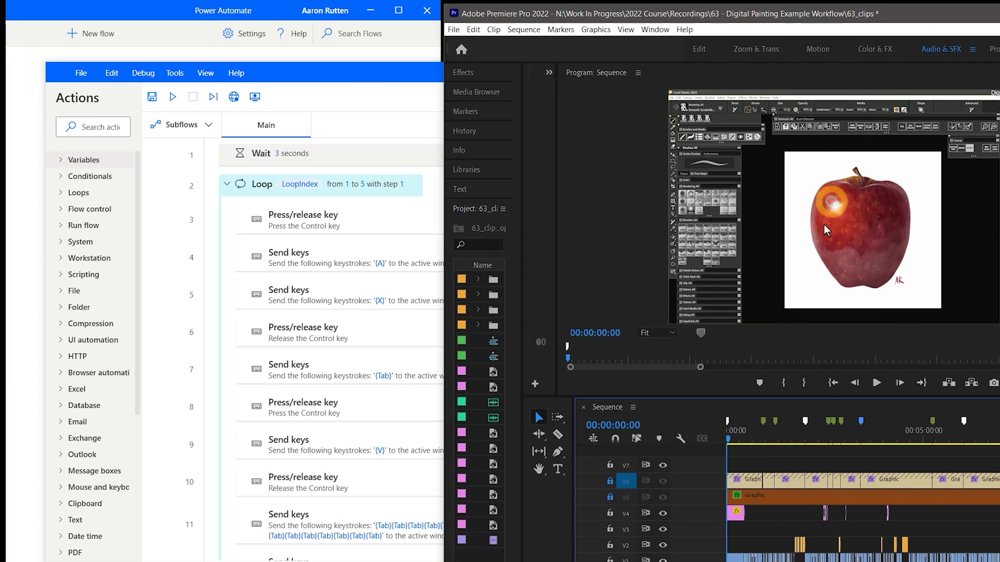
double_click(728, 422)
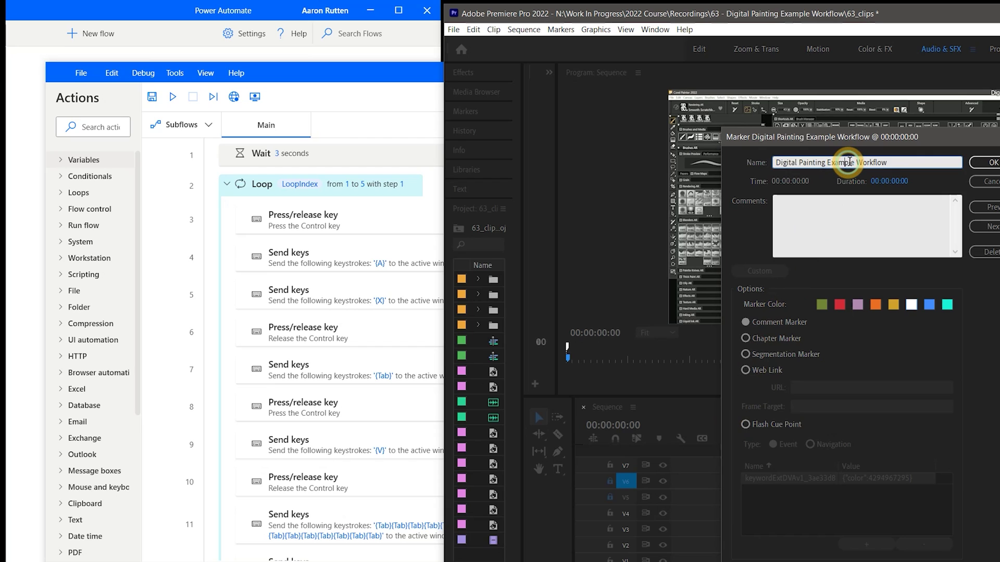
Step: Search for 'wait', try placing a Wait action in the loop, and review the Loop settings
left_click(263, 186)
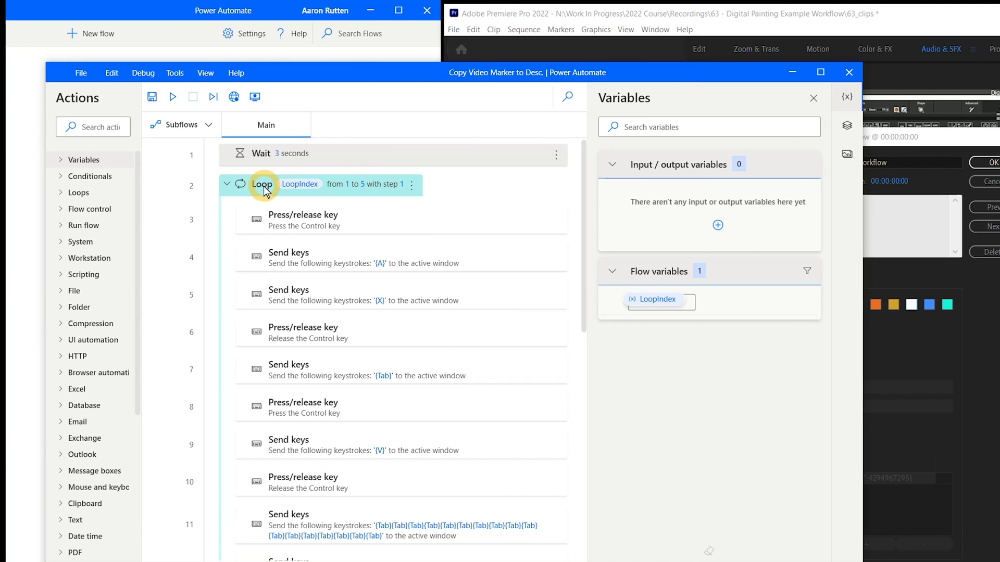
left_click(93, 126)
type("wait")
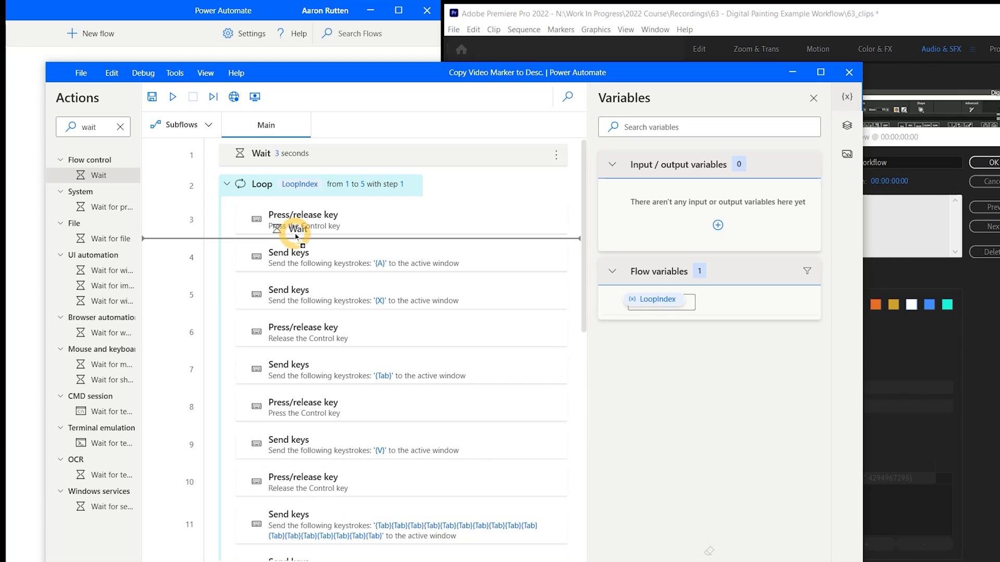
left_click_drag(297, 235, 348, 193)
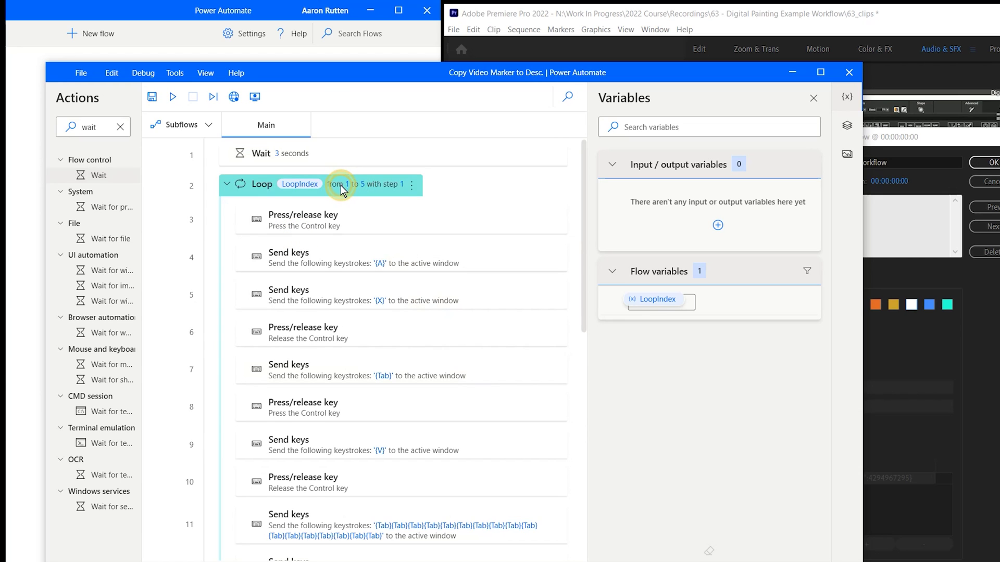
double_click(358, 190)
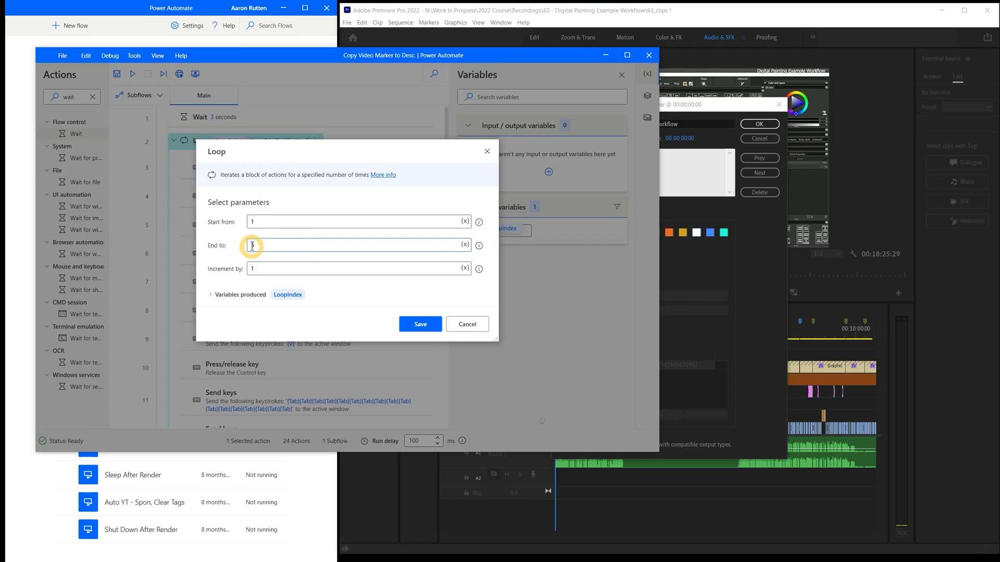
left_click(550, 424)
Step: Count Premiere's markers and save the Loop action with its end set to 26
left_click(735, 424)
scroll(711, 537, "down", 3)
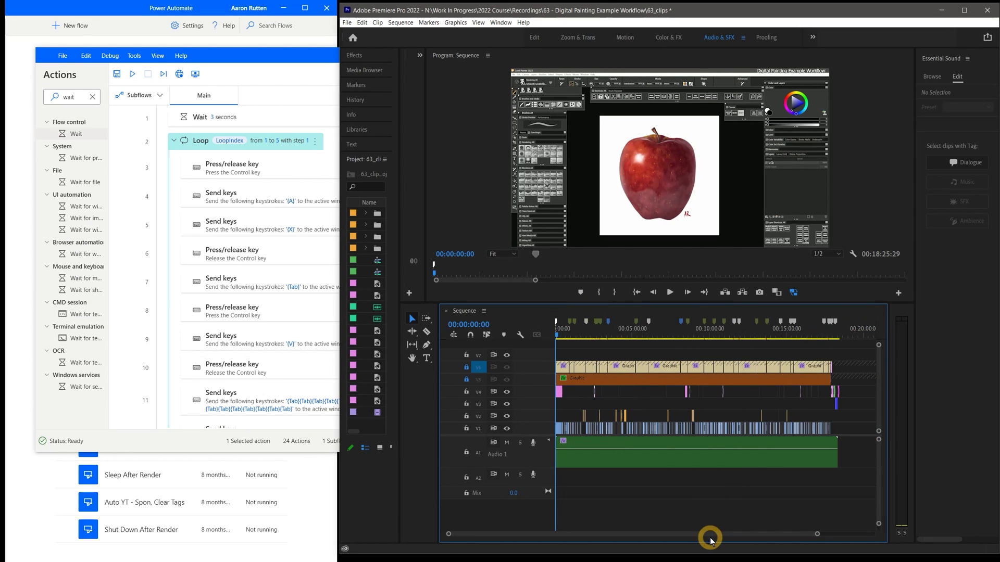
double_click(307, 142)
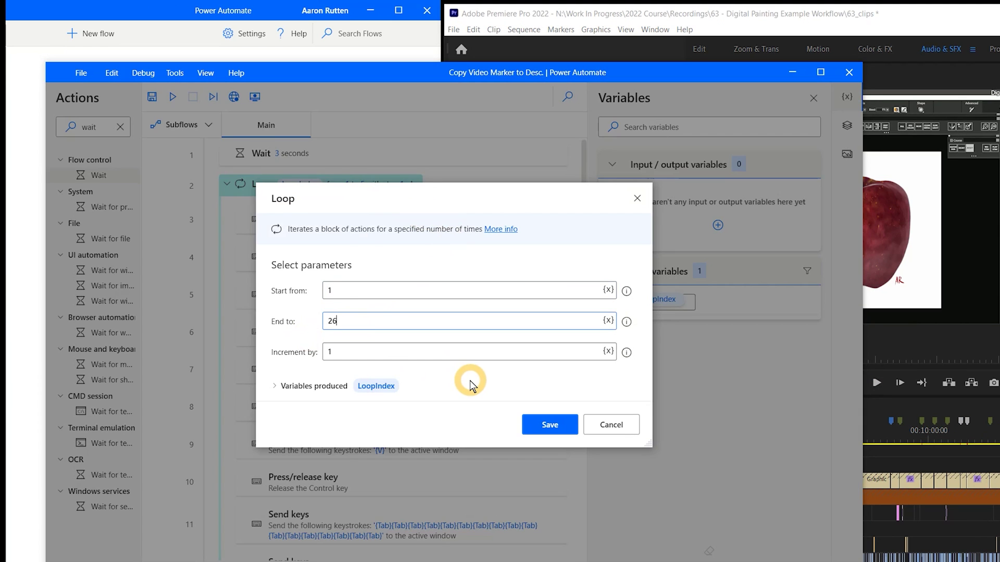
key("Return")
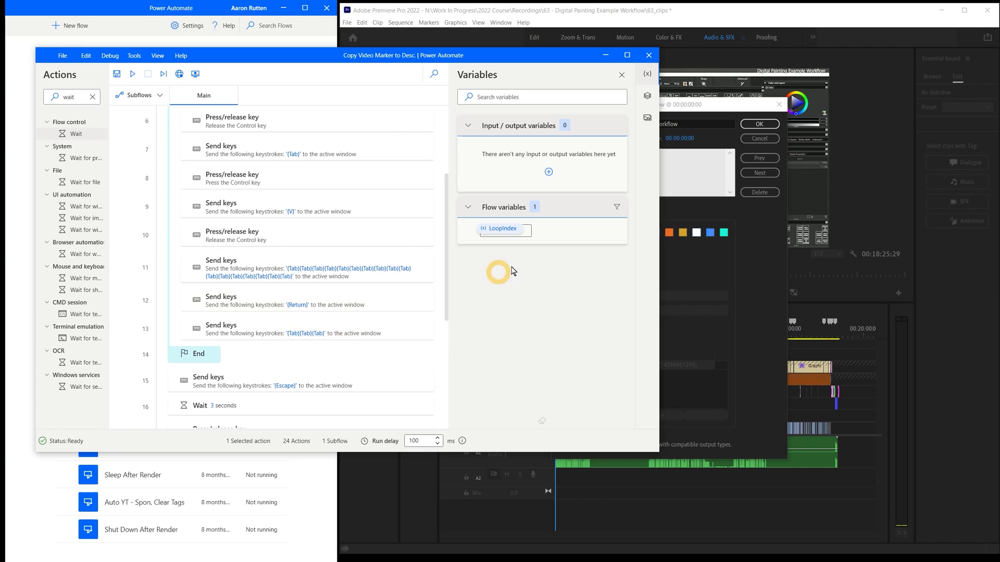
Step: Bring up Premiere's marker details and review the final Send keys action that exports Markers
left_click(696, 124)
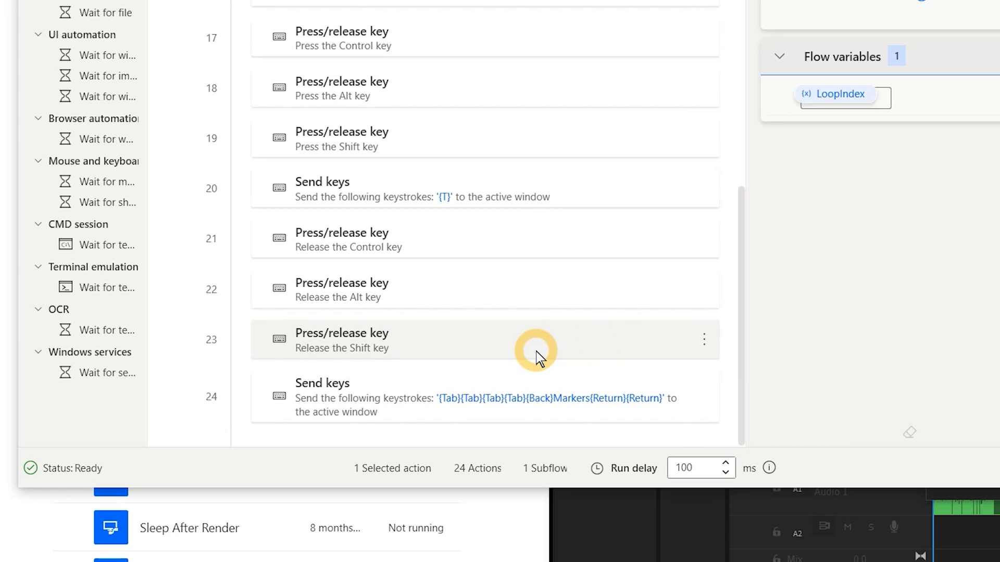
double_click(537, 395)
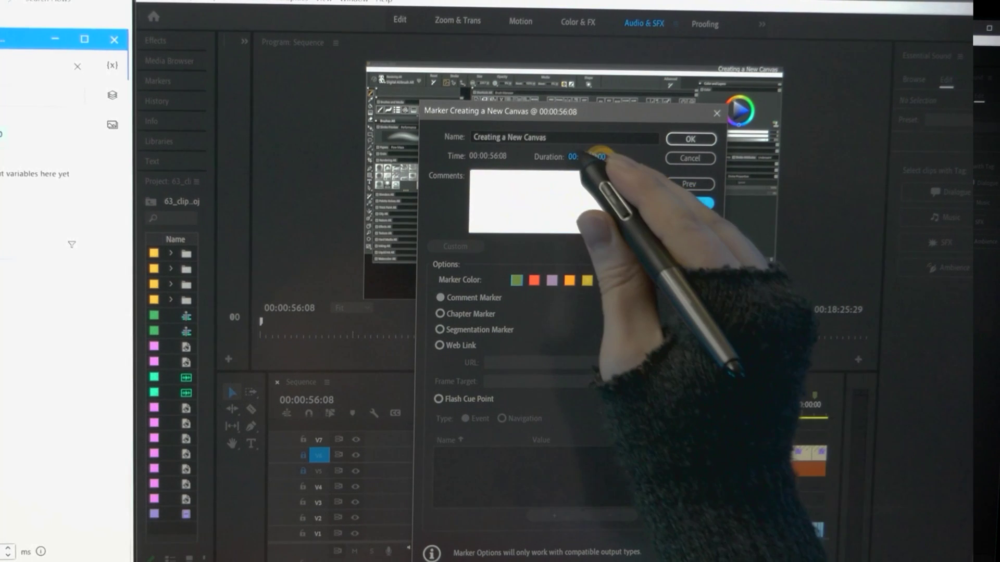
Step: Put 'Creating a New Canvas' into that marker's comments and erase its Name field
triple_click(569, 137)
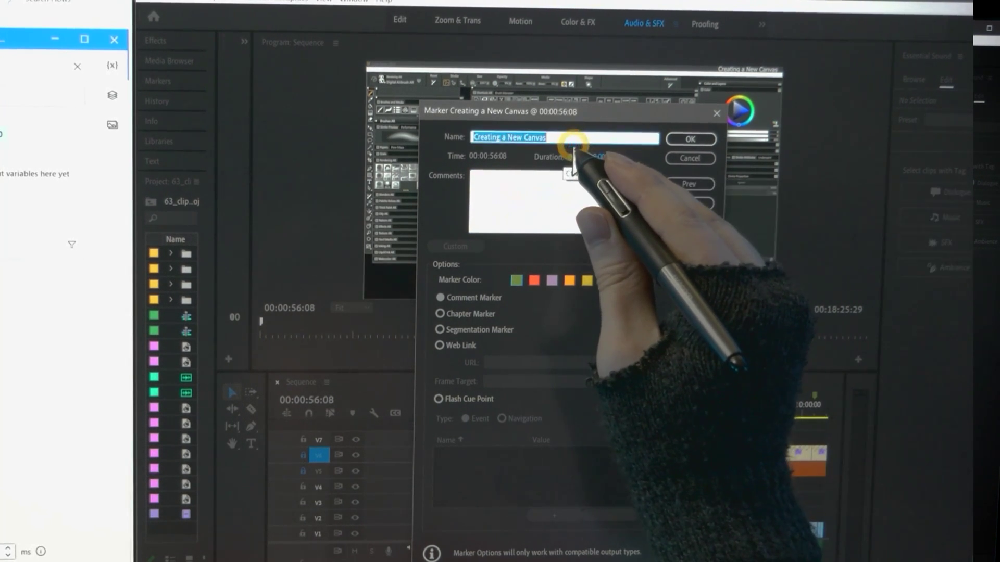
left_click(552, 198)
key("ctrl+v")
triple_click(569, 137)
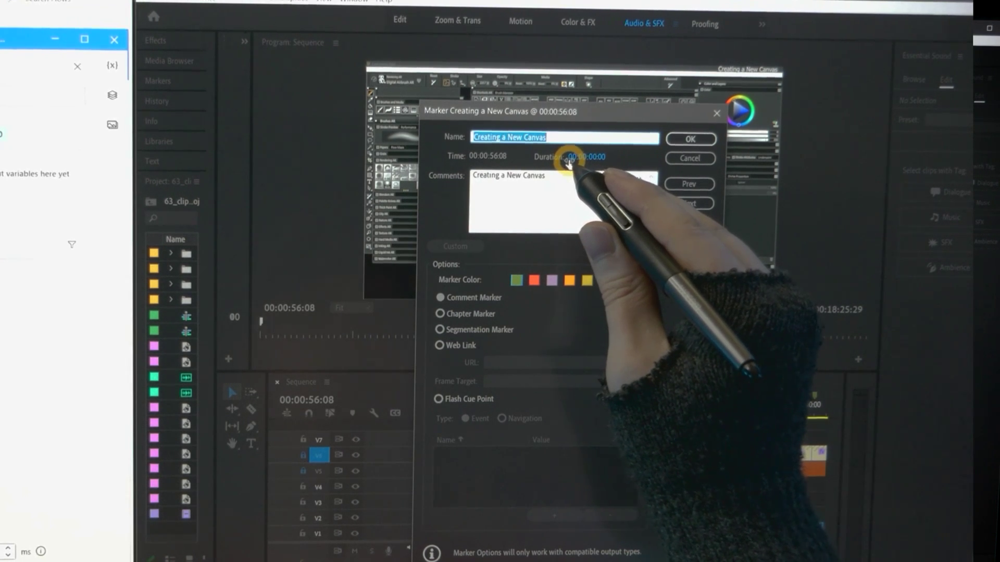
key("BackSpace")
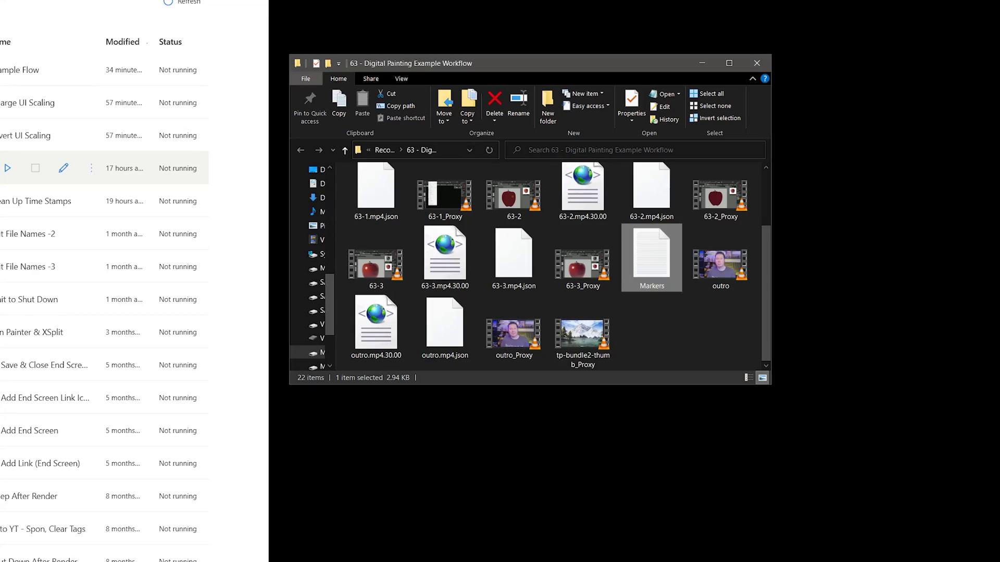
Step: Right-click the exported Markers file in the recording folder
right_click(653, 259)
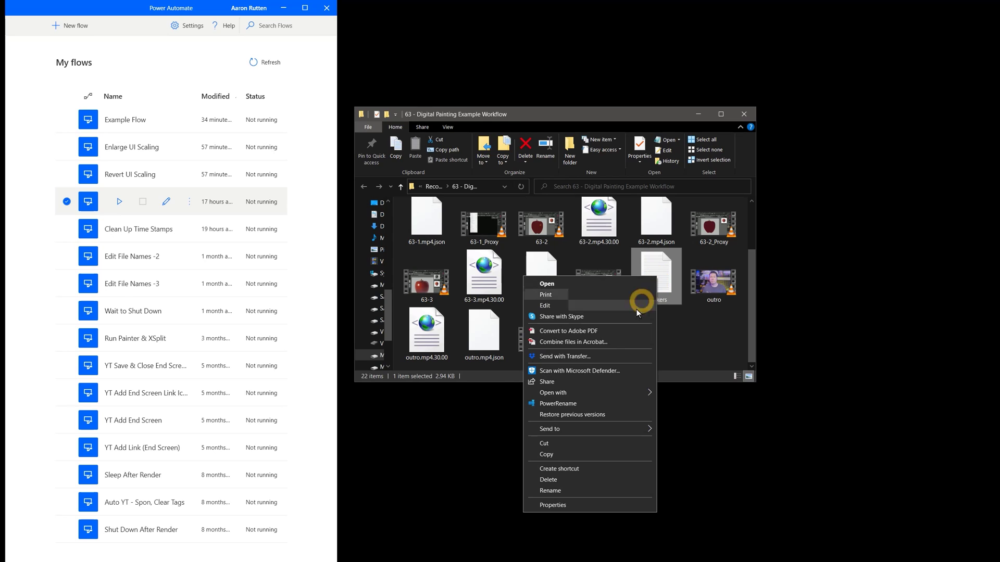
Step: Open the Markers file in the spreadsheet importer and hide its asset-name column
mouse_move(597, 398)
left_click(695, 421)
right_click(374, 357)
left_click(399, 416)
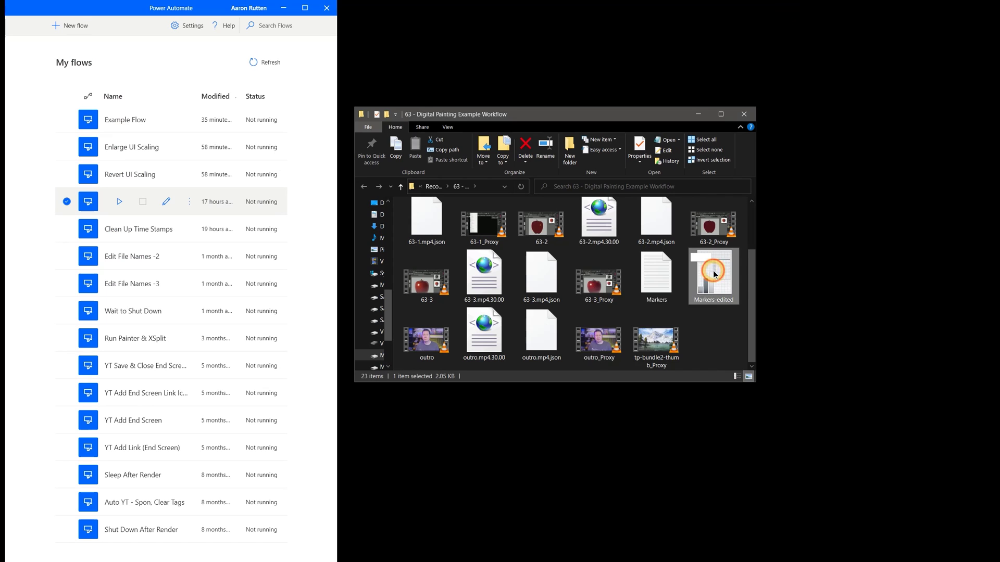
Step: Open Markers-edited in Notepad and confirm the flow's 1-to-26 loop
right_click(714, 274)
mouse_move(701, 375)
left_click(752, 375)
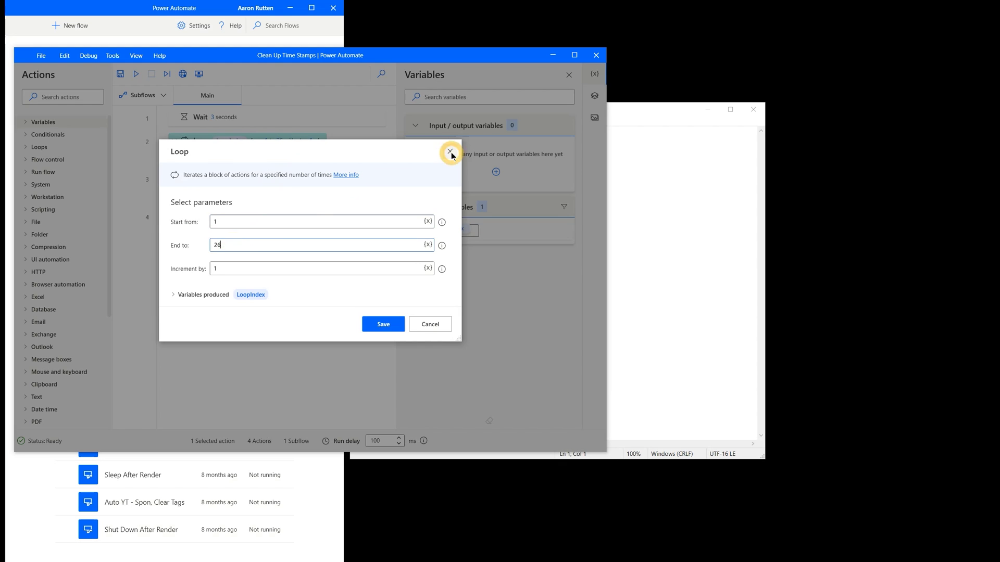
left_click(450, 152)
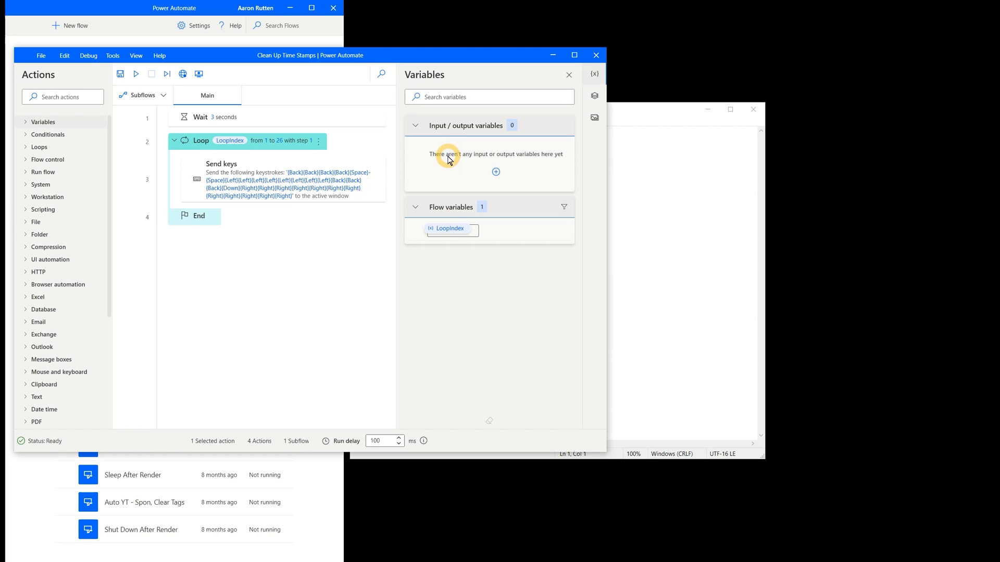
Step: Run the Clean Up Time Stamps flow on the notes open in Notepad
left_click(282, 170)
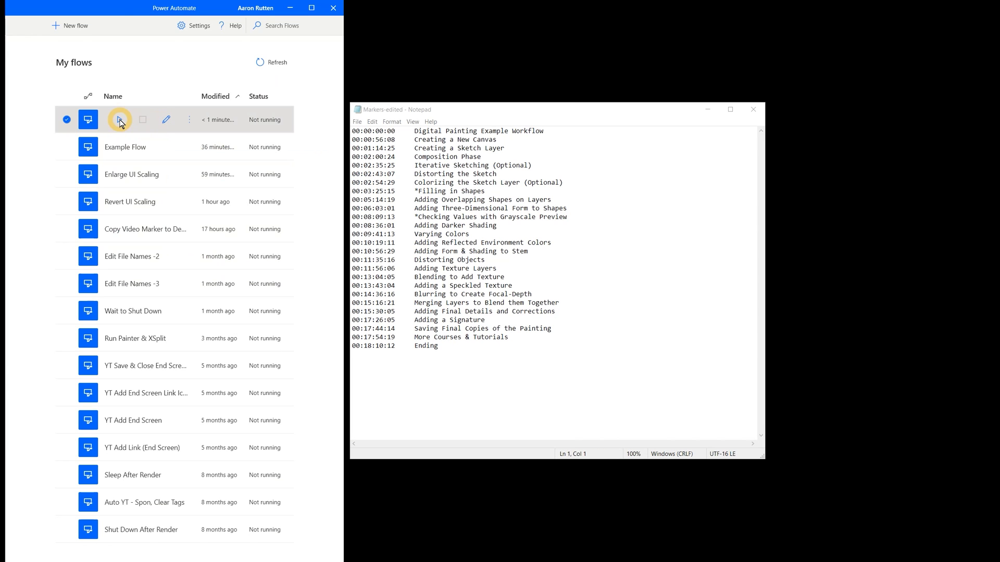
left_click(119, 119)
left_click(414, 132)
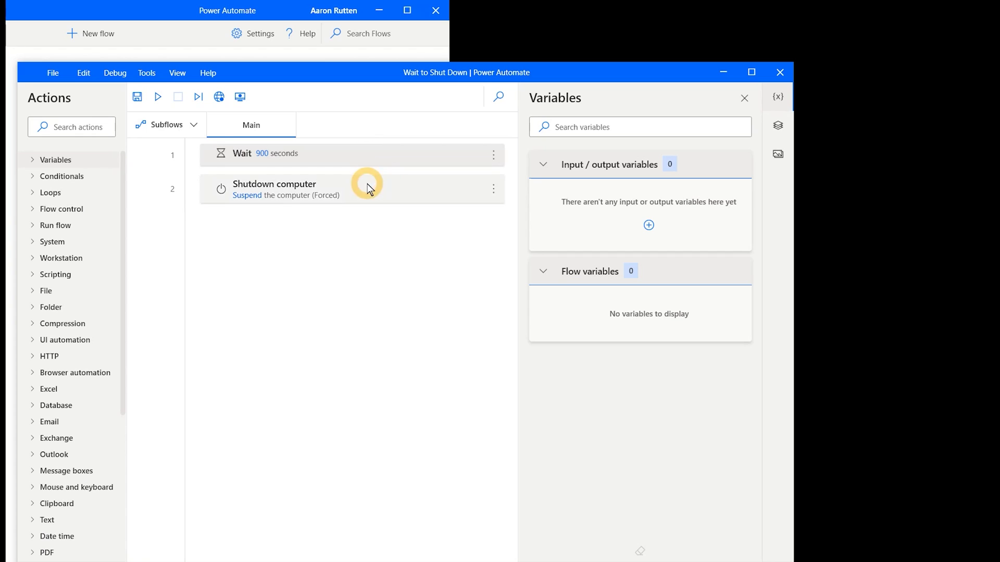
double_click(368, 186)
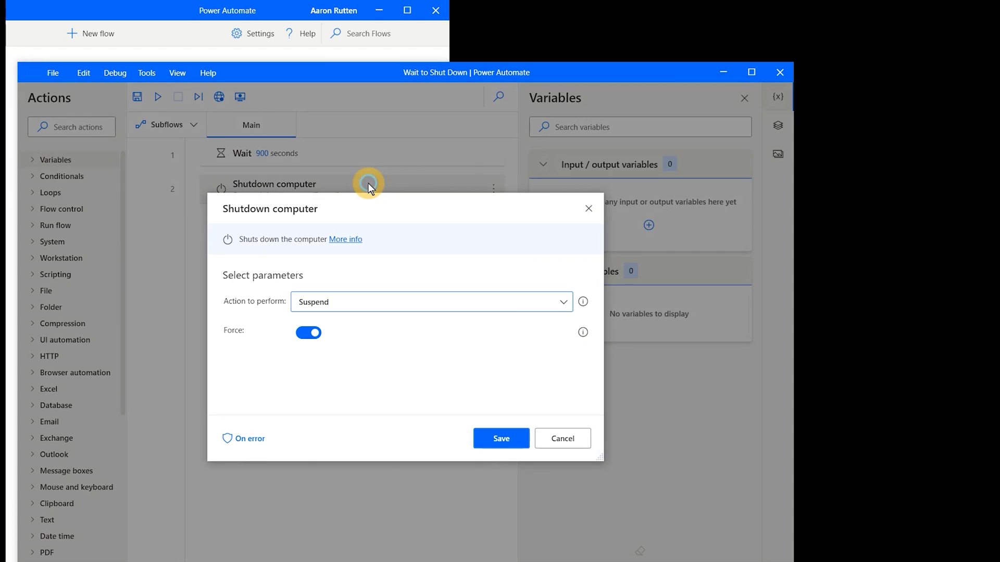
left_click(390, 307)
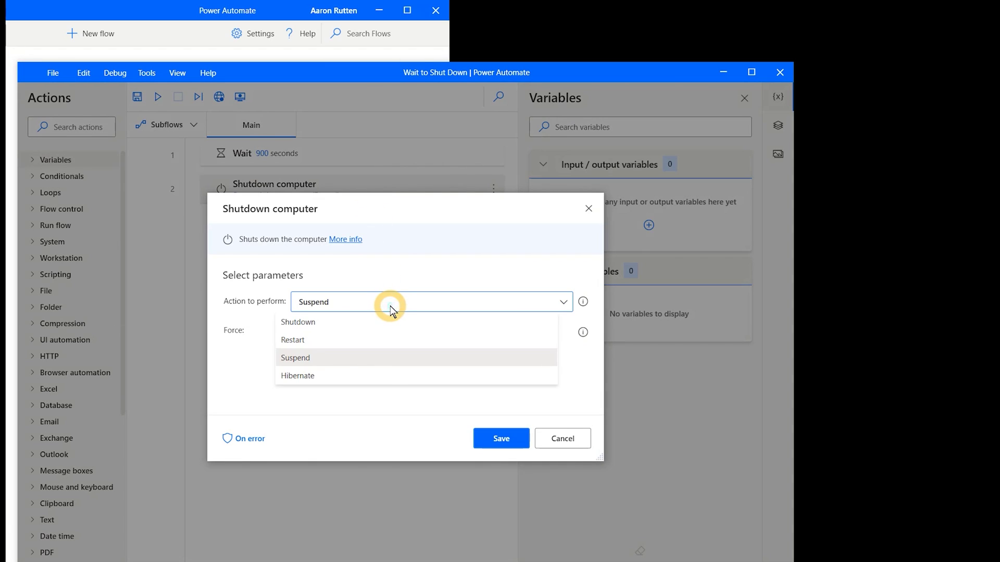
left_click(368, 322)
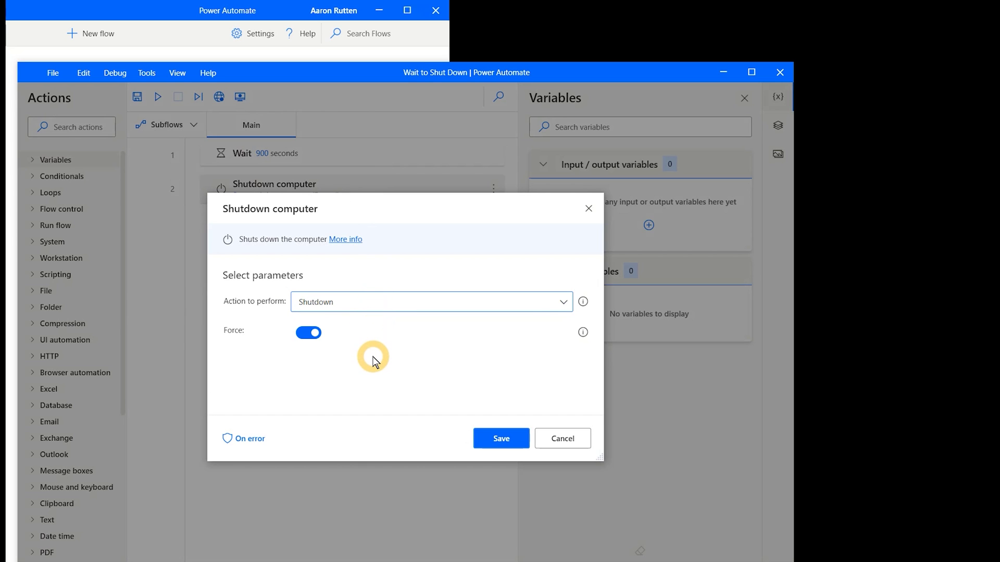
left_click(588, 209)
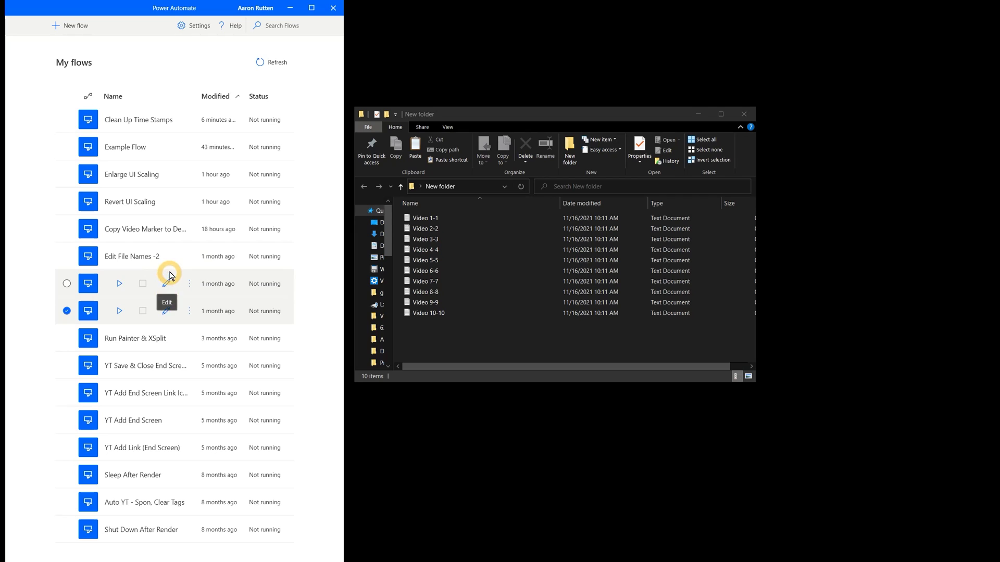
Step: Set the Edit File Names -2 loop to end at 9
left_click(166, 257)
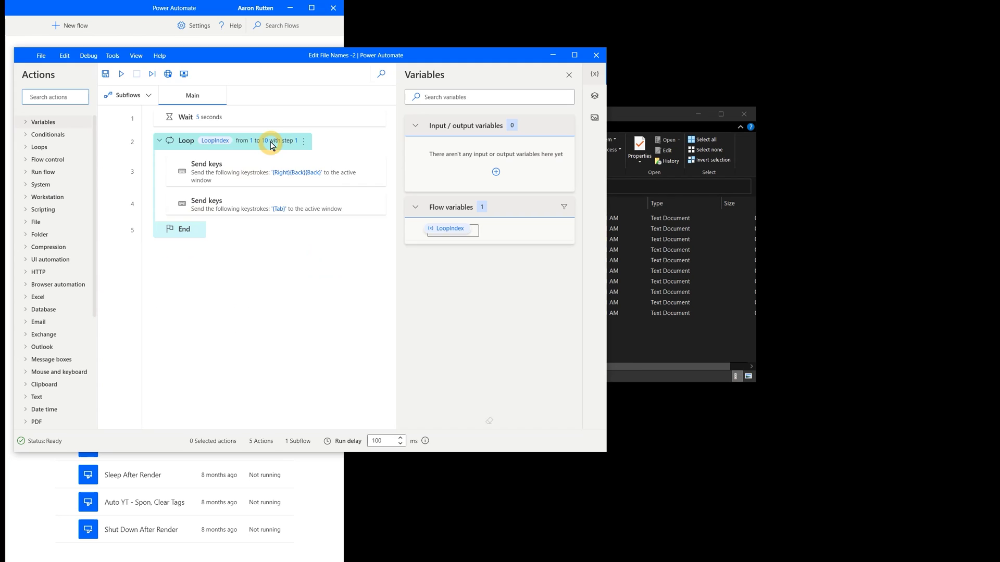
double_click(268, 141)
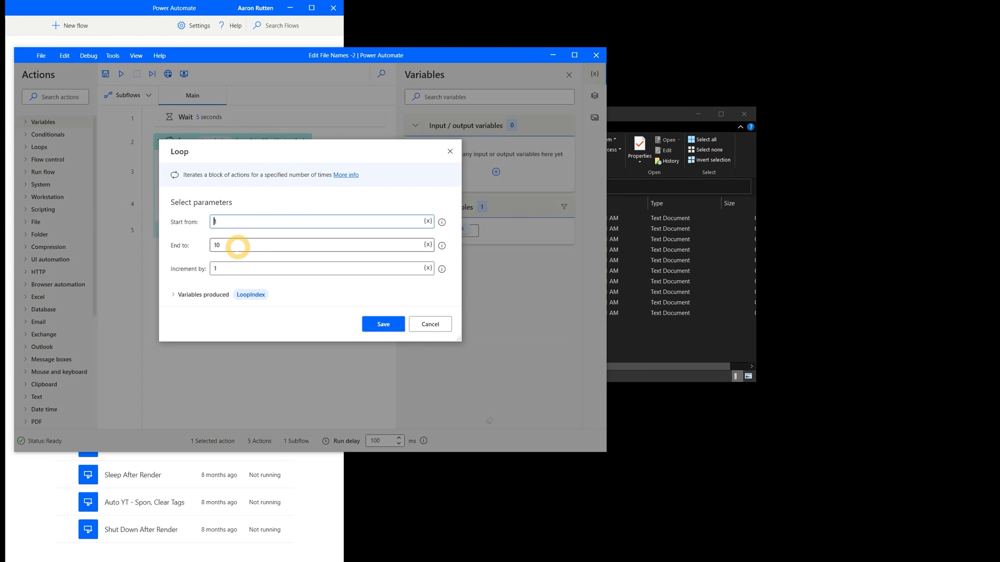
left_click(392, 325)
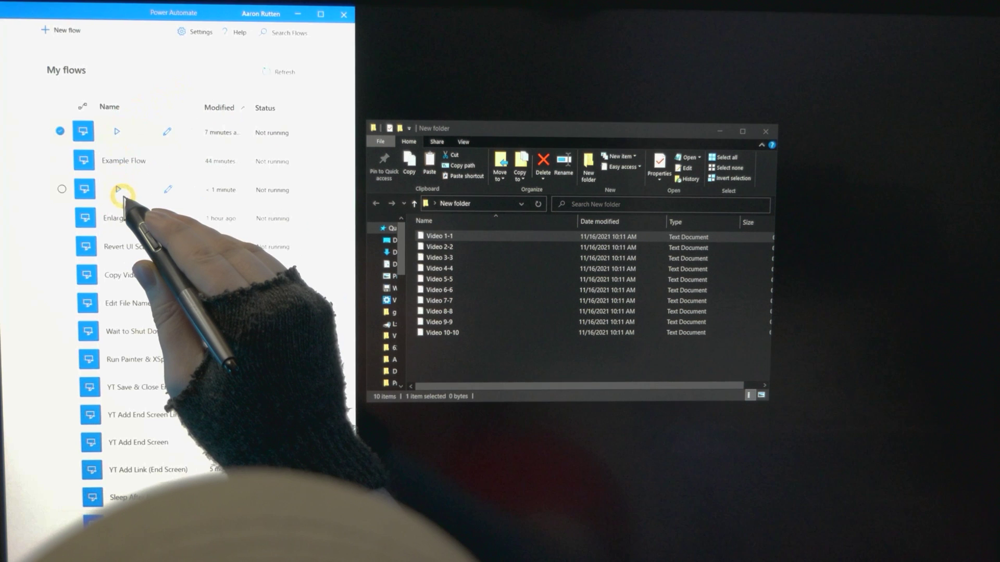
Step: Run the renaming flow starting from the Video 1-1 file, then edit the YT Add End Screen flow
left_click(116, 192)
left_click(447, 237)
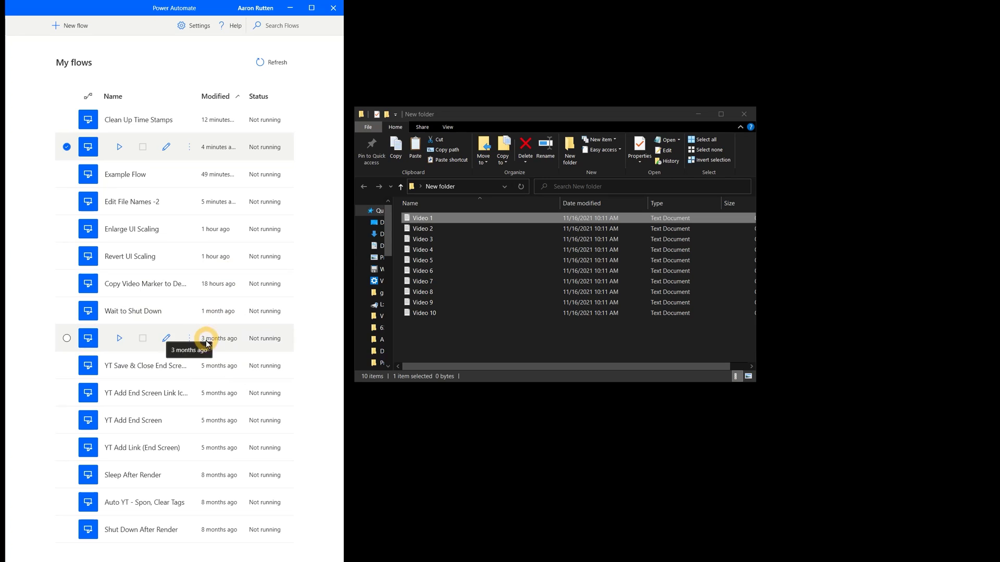
left_click(164, 419)
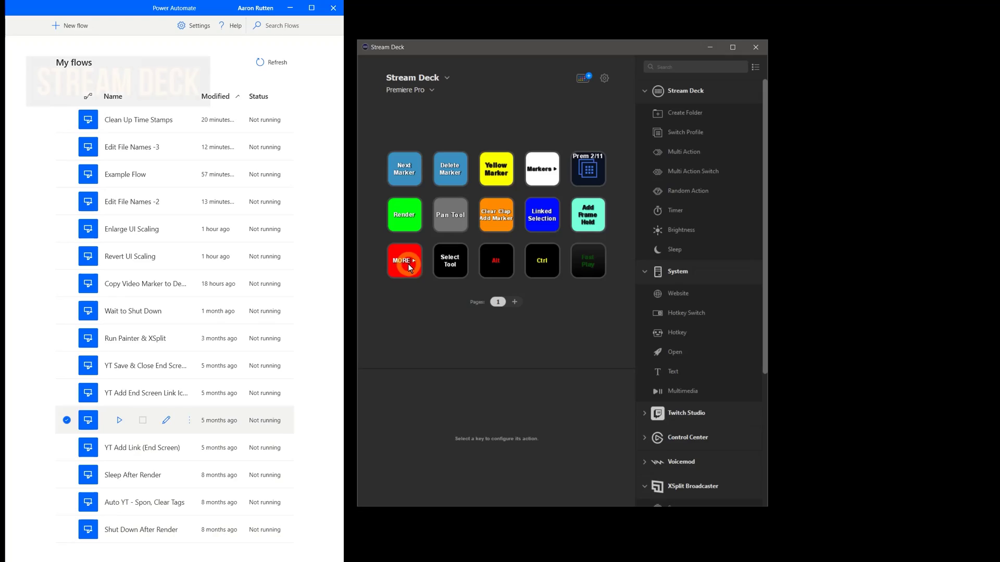
left_click(409, 265)
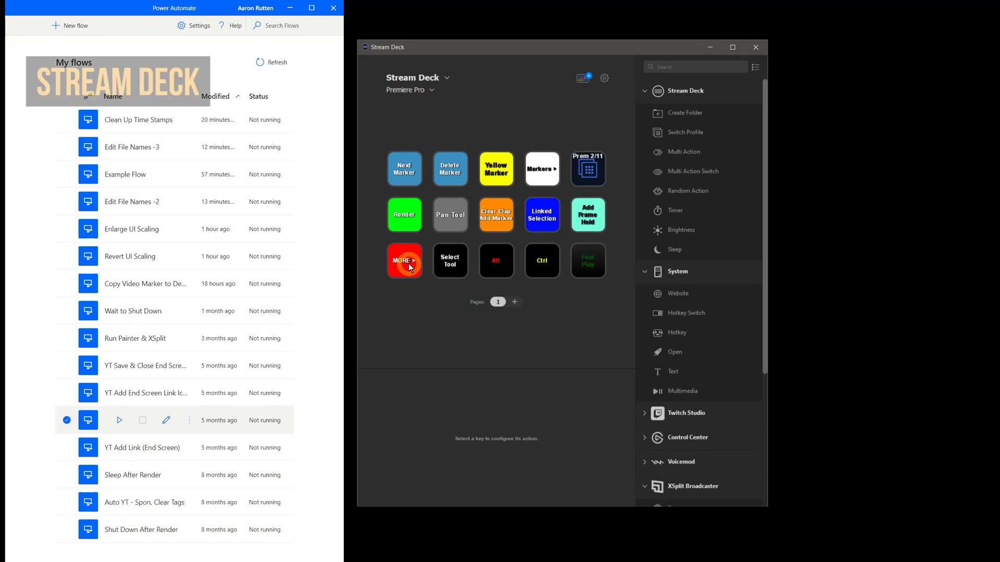
Step: Inspect the Clear Clap Add Marker multi action, then open the MORE folder
double_click(495, 221)
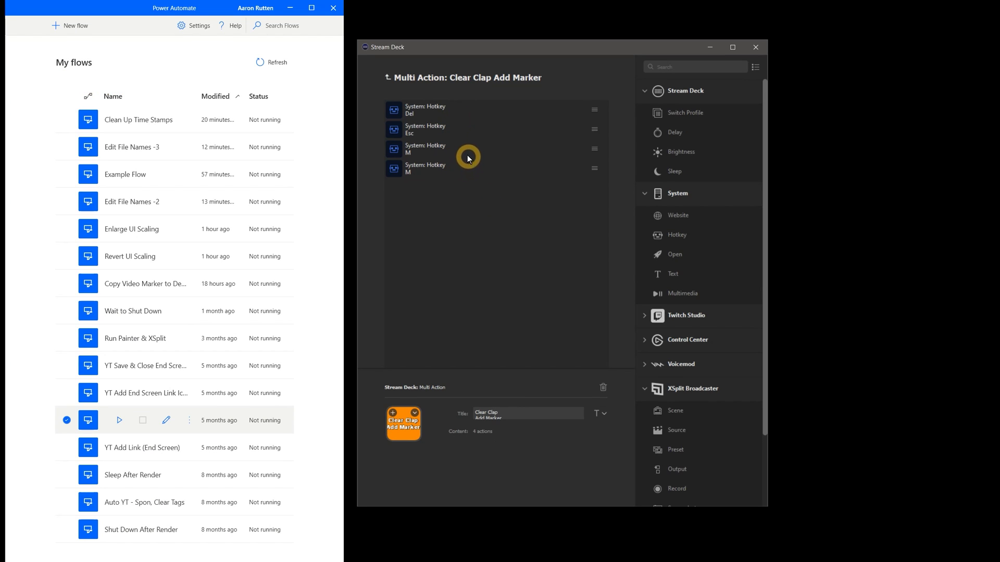
left_click(390, 78)
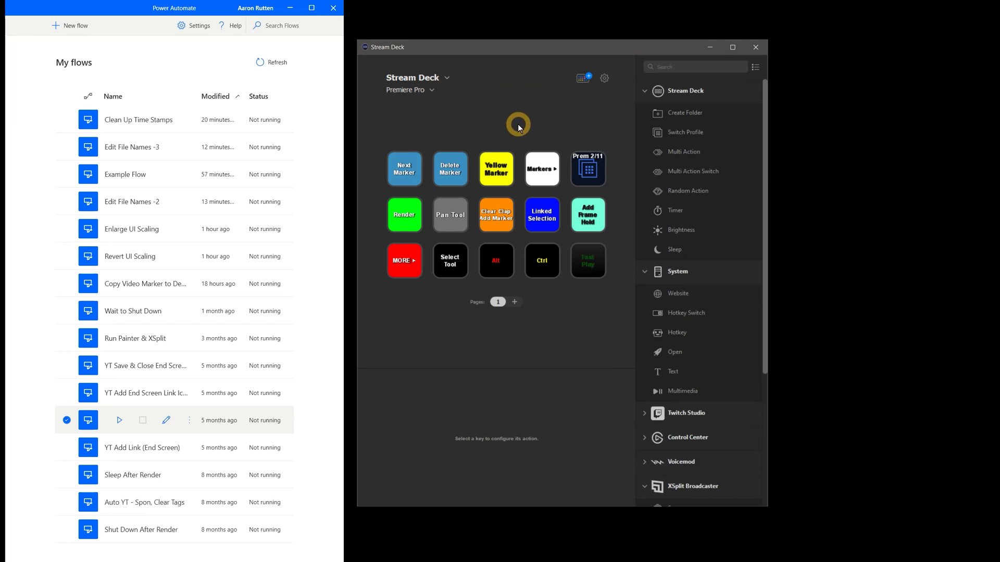
double_click(406, 263)
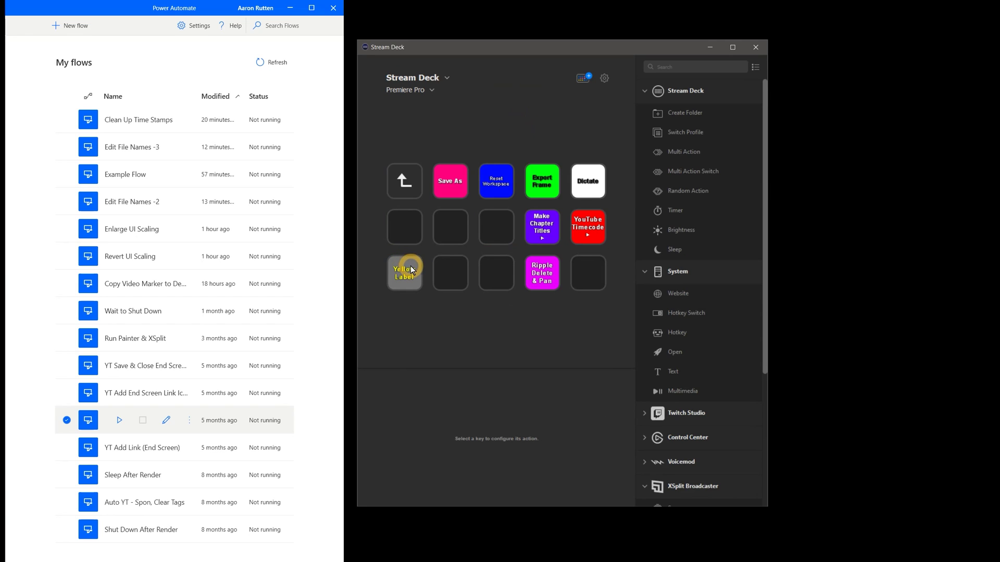
Step: In Make Chapter Titles, inspect the Cut & Next Marker and Select All Copy / Paste keys
double_click(544, 226)
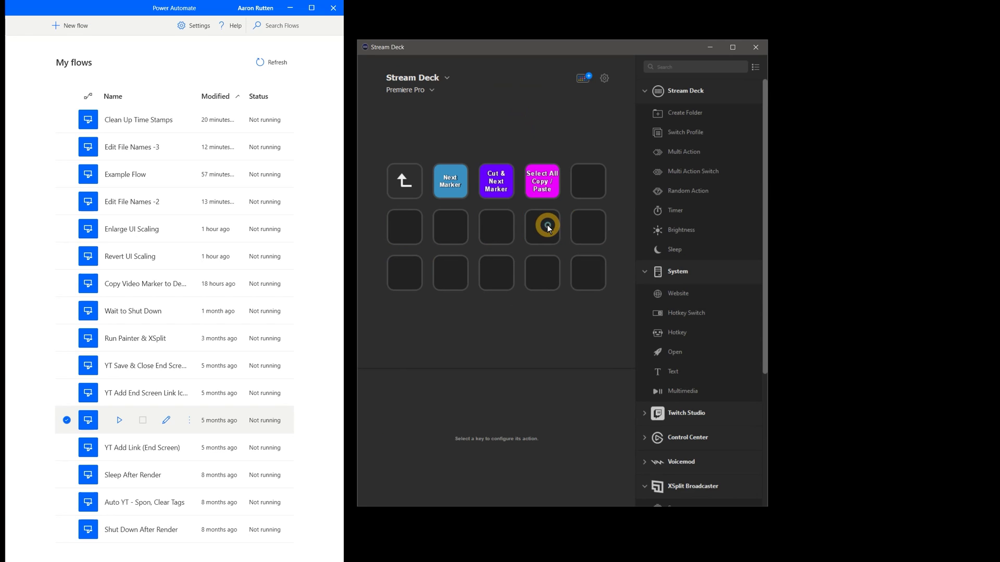
double_click(502, 189)
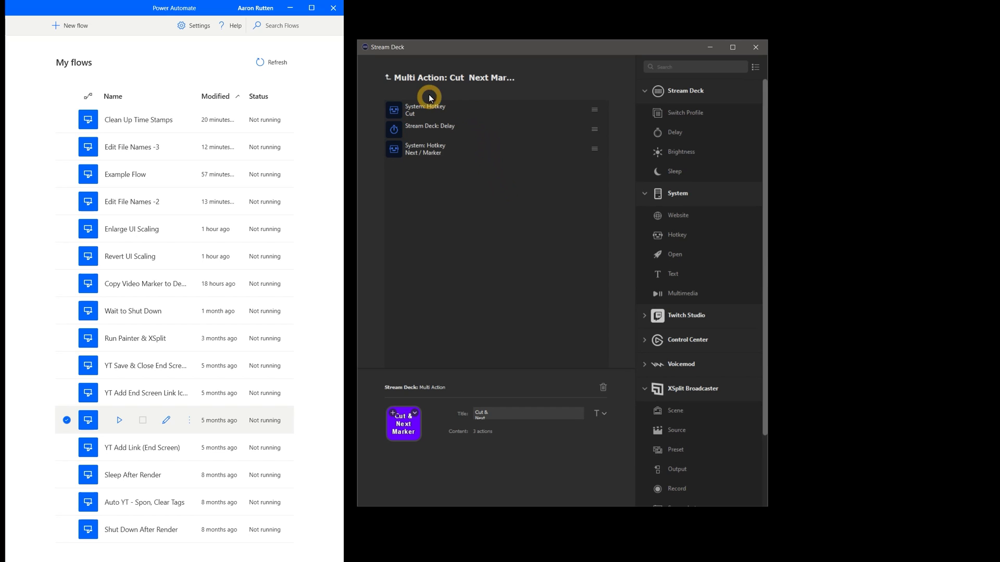
left_click(391, 78)
double_click(548, 171)
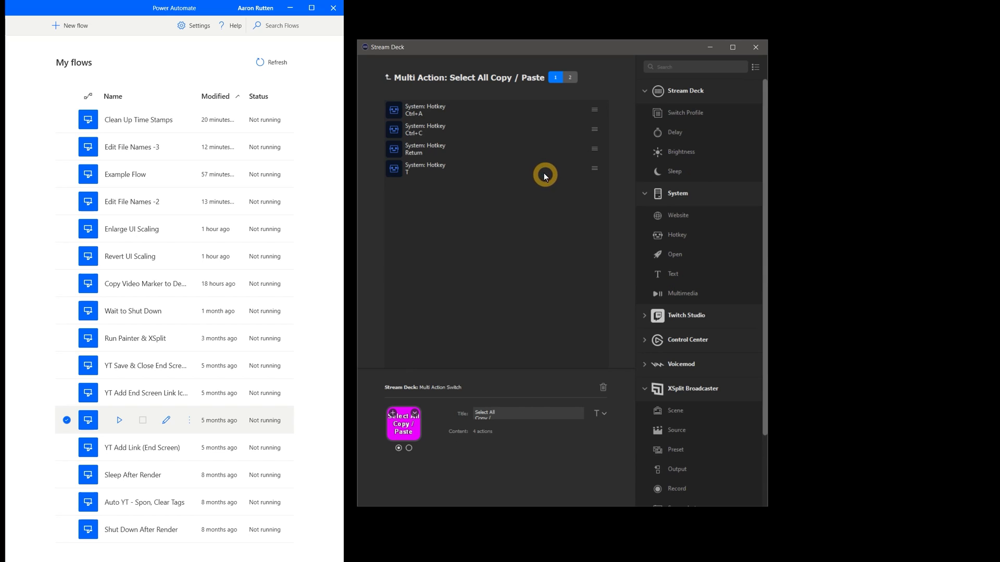
left_click(399, 83)
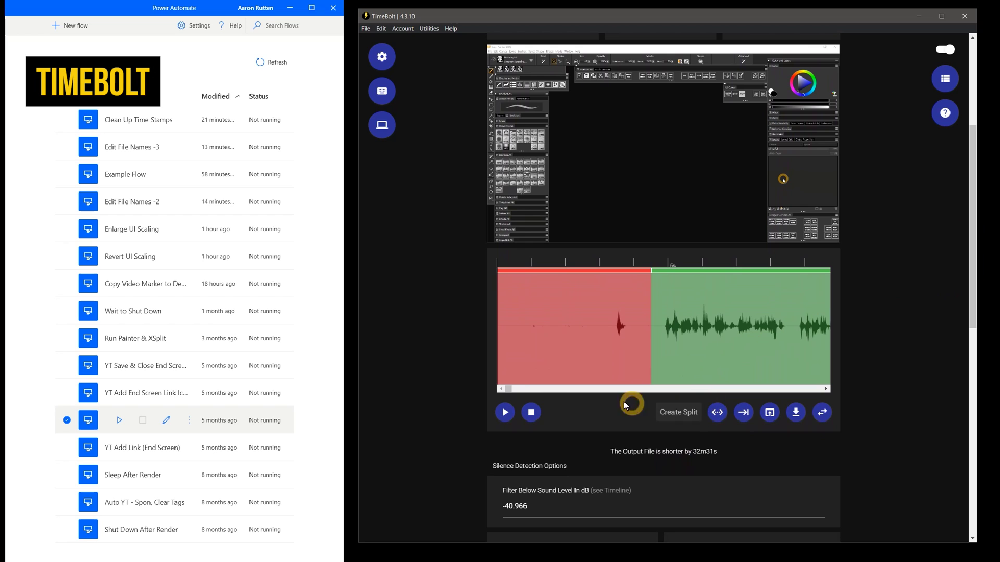
Step: Highlight the 32m31s-shorter output, then play the silence-marked video and jump within the waveform
left_click_drag(509, 393, 602, 390)
left_click_drag(593, 318, 625, 319)
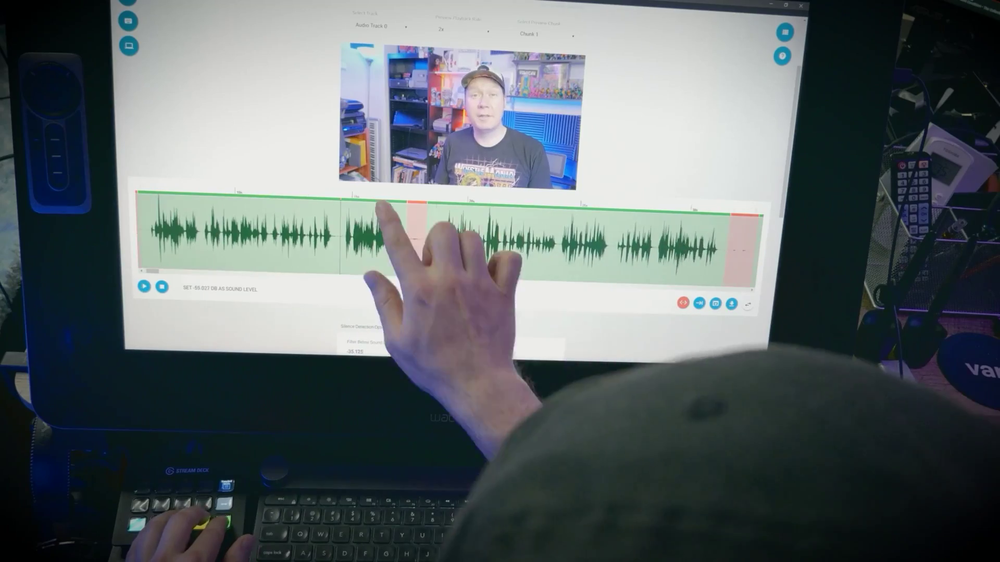
left_click(380, 206)
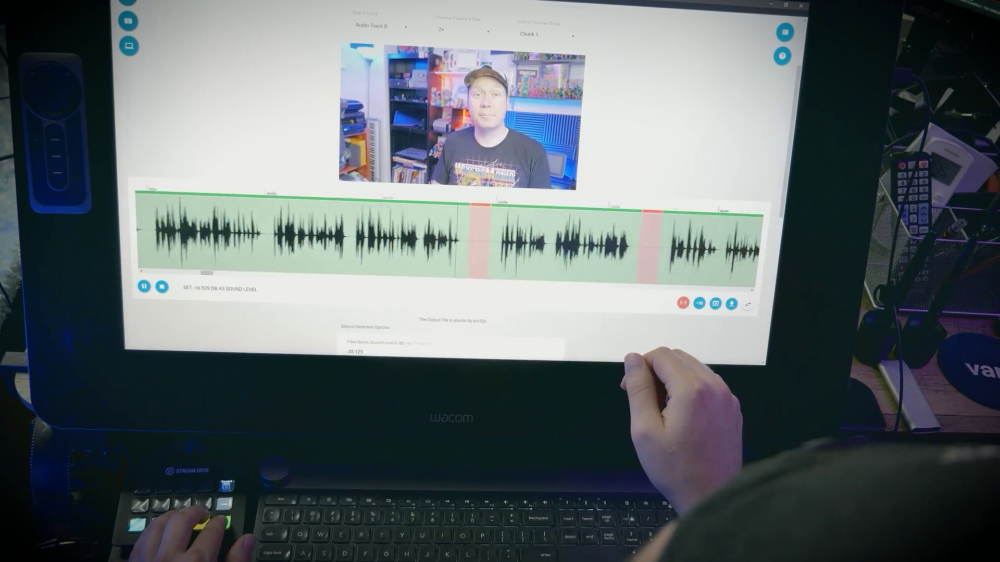
left_click(458, 234)
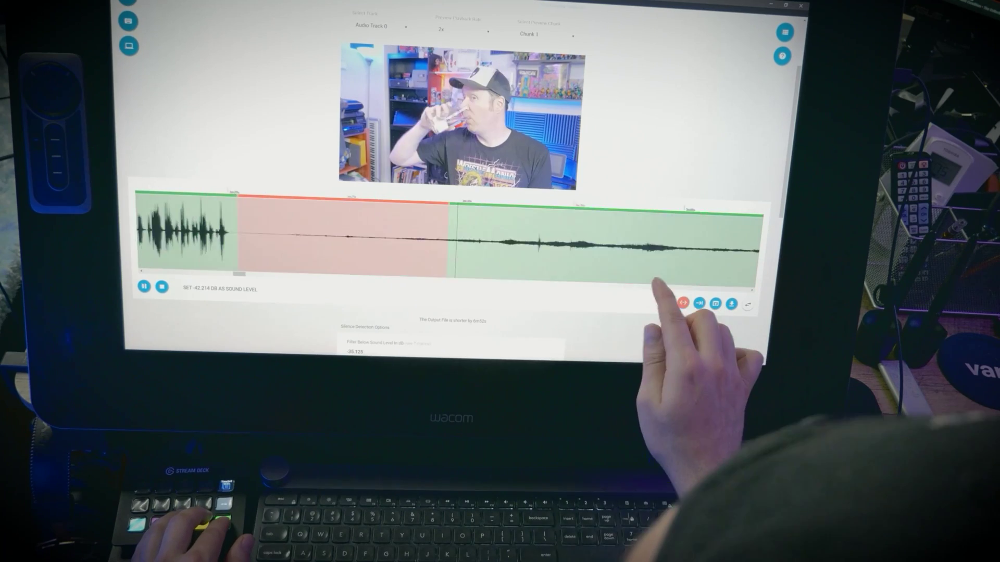